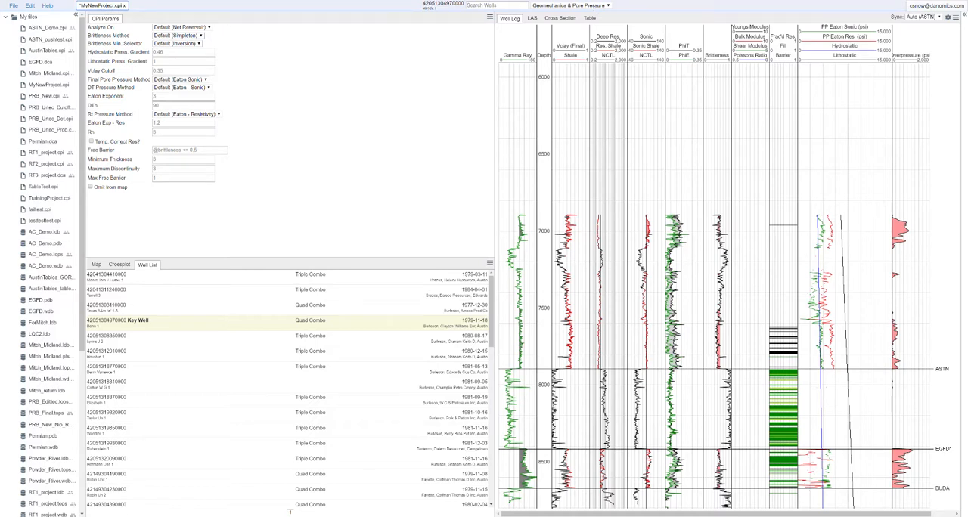
Choose the Geomechanics & Pore Pressure module and set the analysis to the Default (Net Reservoir) interval.
{"action": "left_click", "coordinate": [579, 9]}
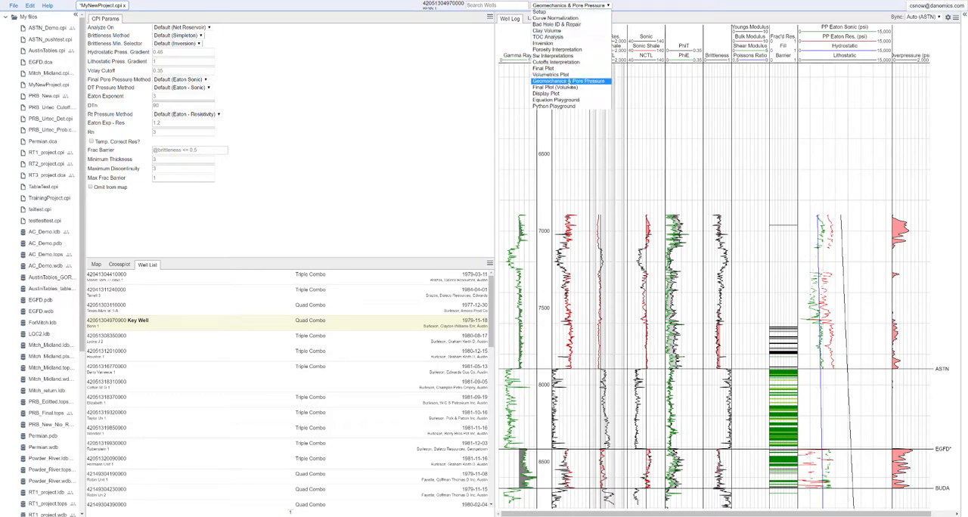
{"action": "left_click", "coordinate": [568, 86]}
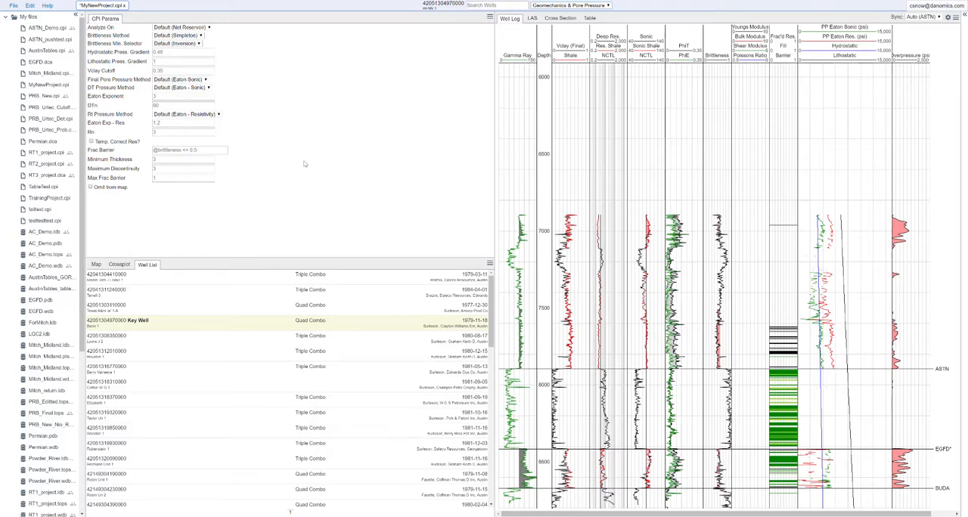
{"action": "left_click", "coordinate": [198, 28]}
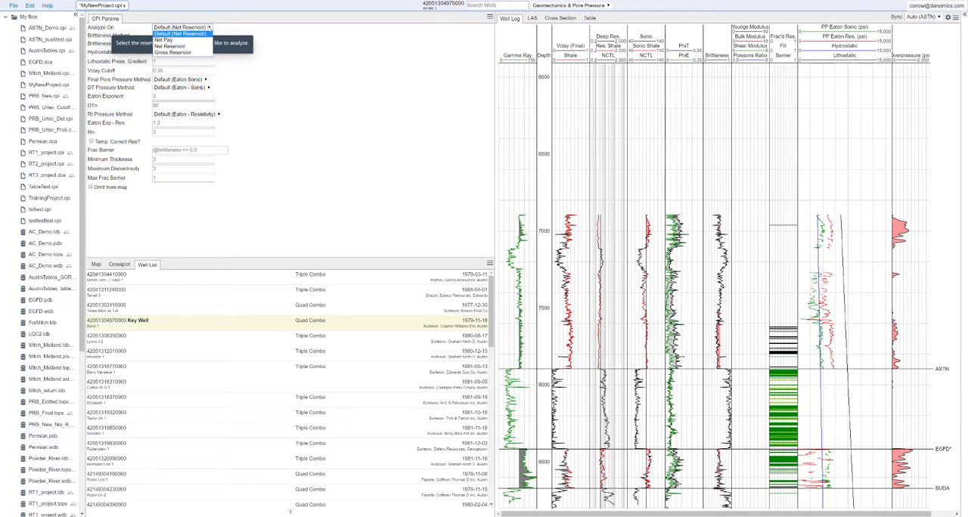
{"action": "left_click", "coordinate": [199, 34]}
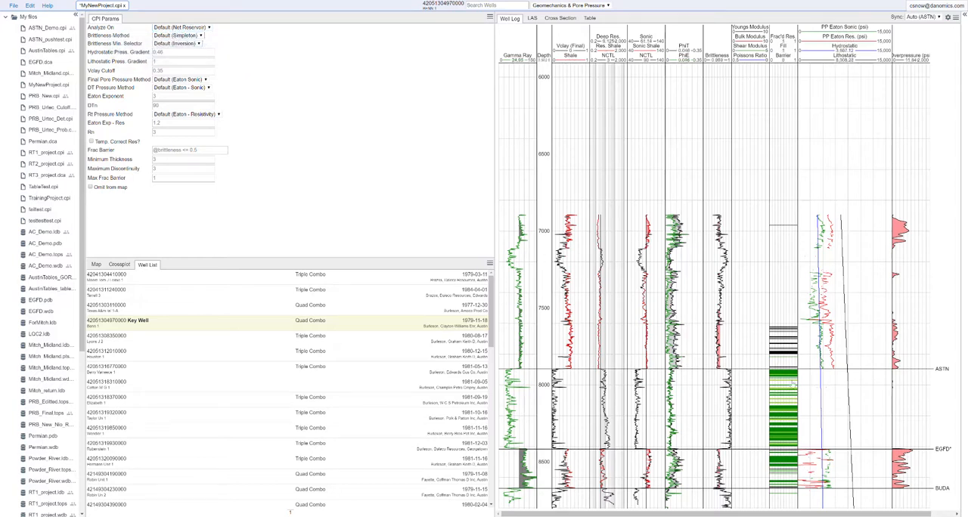
Examine the frac'd reservoir and barrier flags on the well log, and the options for brittleness method and mineralogy selector.
{"action": "scroll", "coordinate": [787, 437], "scroll_direction": "up", "scroll_amount": 3}
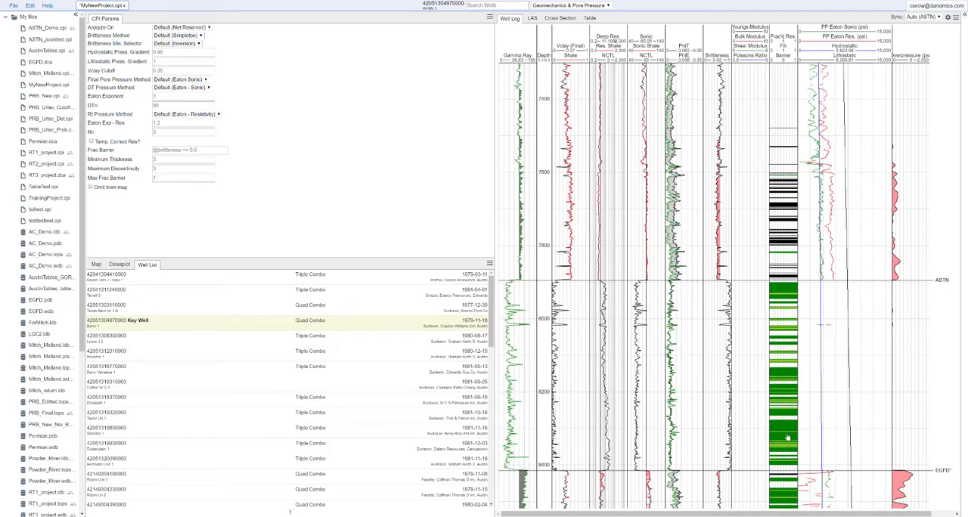
{"action": "scroll", "coordinate": [788, 437], "scroll_direction": "down", "scroll_amount": 3}
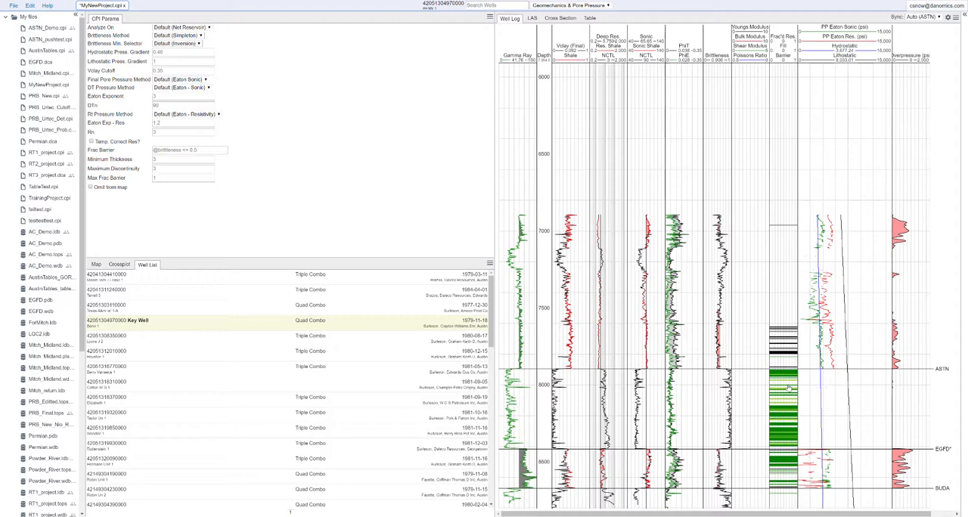
{"action": "scroll", "coordinate": [788, 389], "scroll_direction": "up", "scroll_amount": 3}
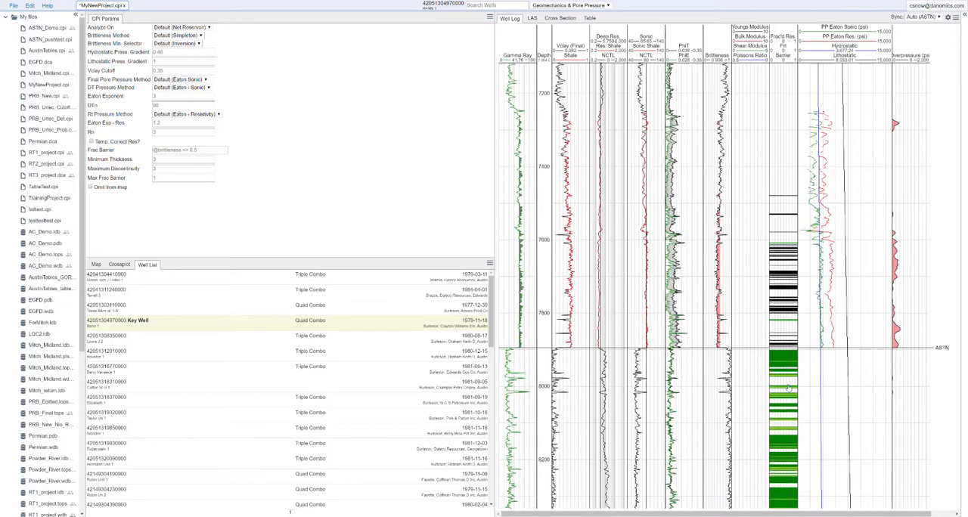
{"action": "left_click_drag", "start_coordinate": [787, 451], "coordinate": [787, 319]}
{"action": "scroll", "coordinate": [788, 319], "scroll_direction": "down", "scroll_amount": 2}
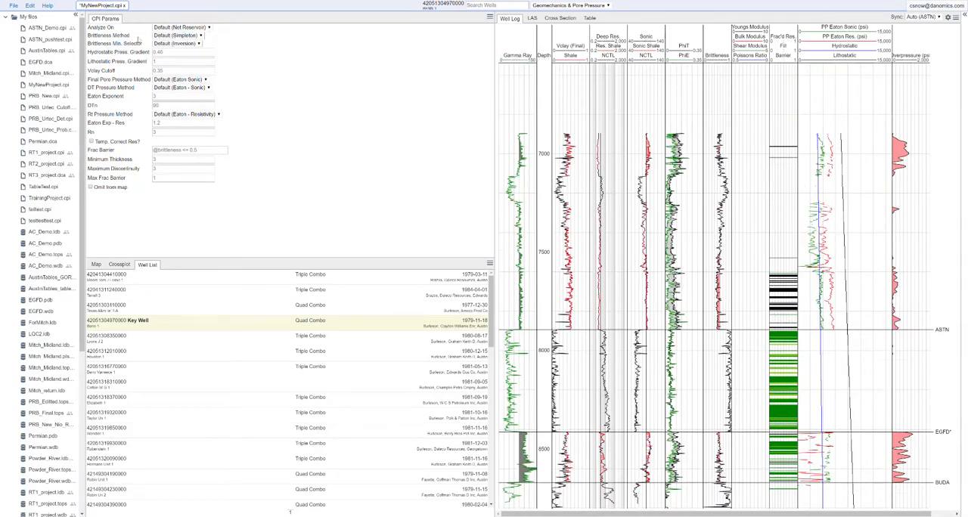
{"action": "left_click", "coordinate": [187, 36]}
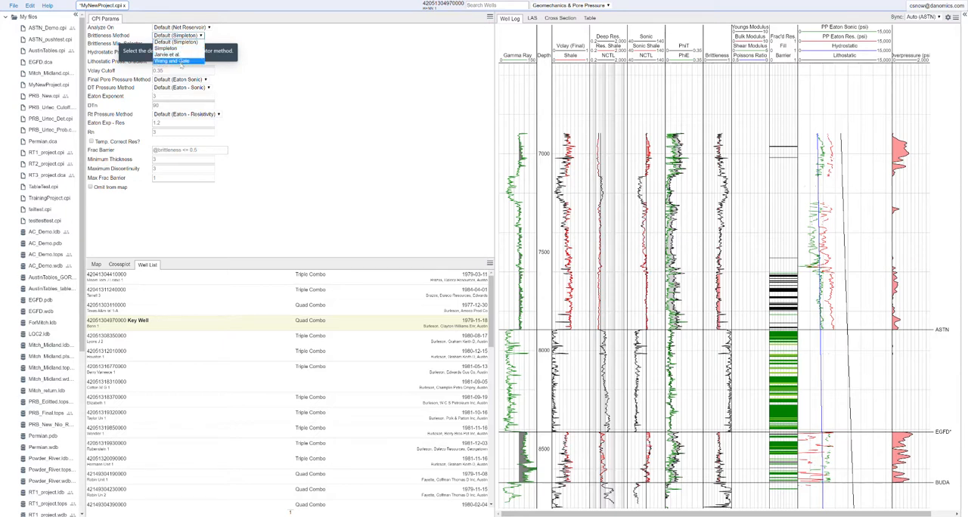
{"action": "left_click", "coordinate": [233, 43]}
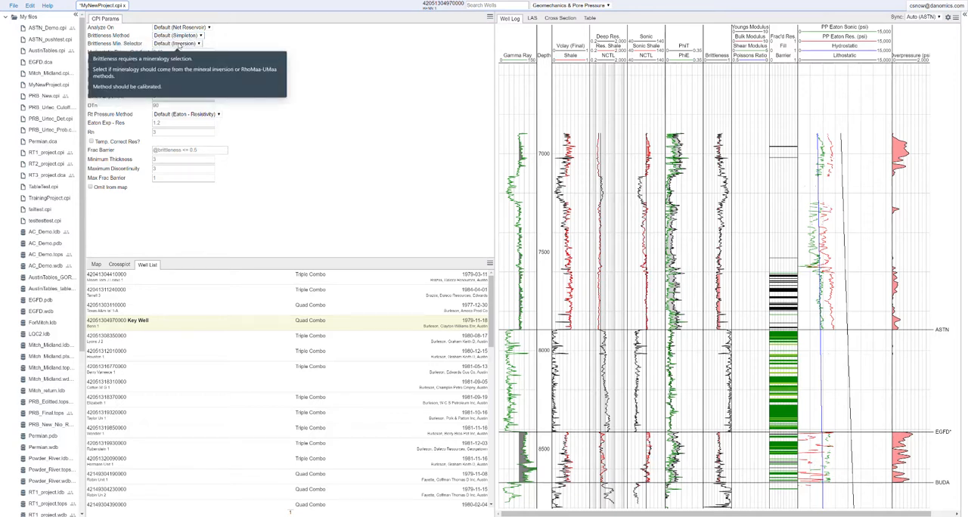
{"action": "left_click", "coordinate": [179, 45]}
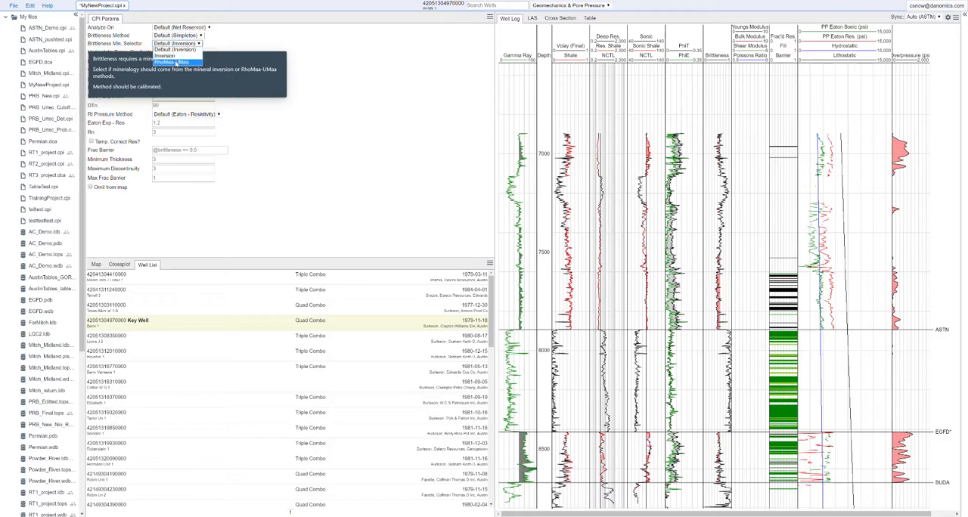
{"action": "left_click", "coordinate": [196, 45]}
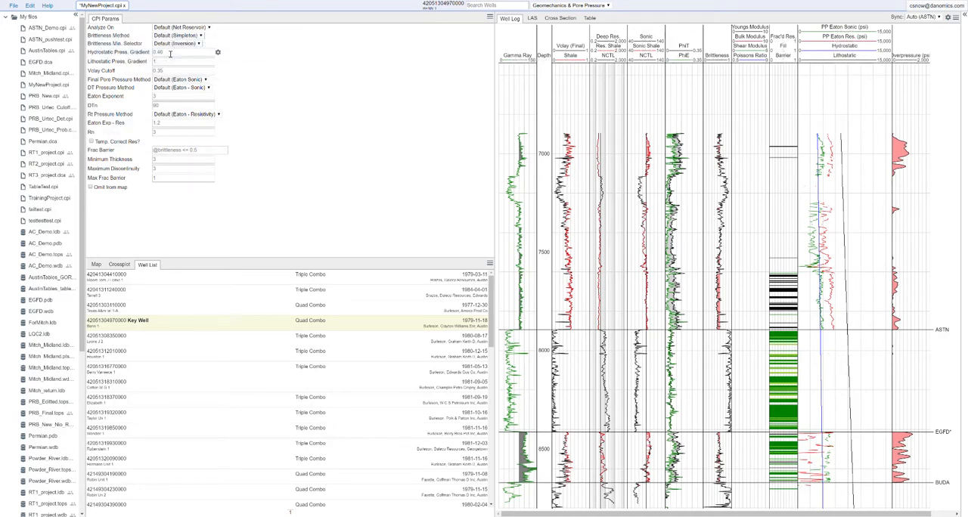
{"action": "left_click", "coordinate": [194, 43]}
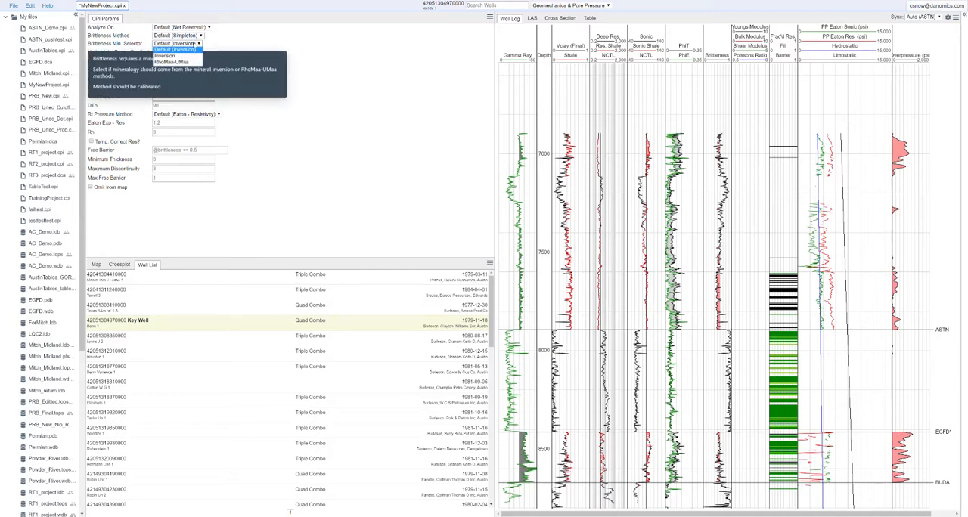
Try the Wang and Gale brittleness method on the key well, and set the method to Simpleton.
{"action": "left_click", "coordinate": [178, 34]}
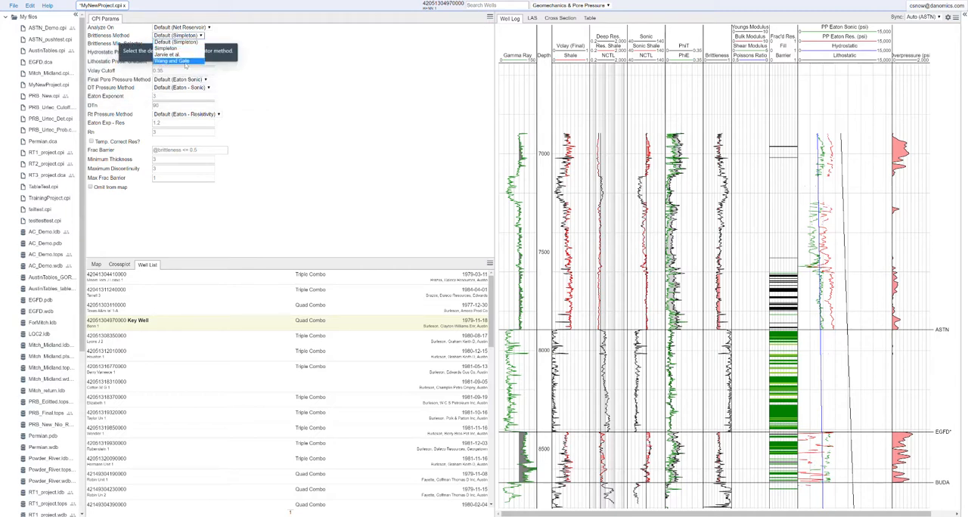
{"action": "left_click", "coordinate": [185, 62]}
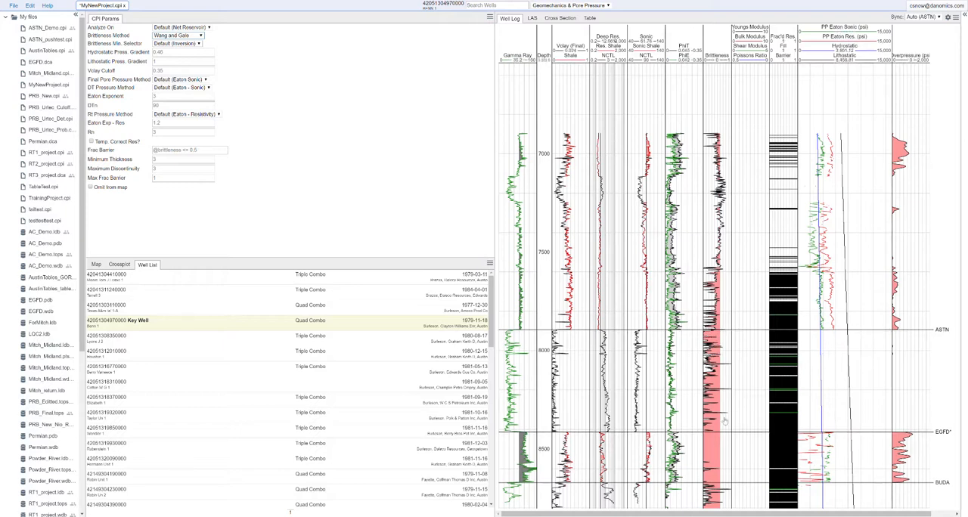
{"action": "left_click", "coordinate": [200, 36]}
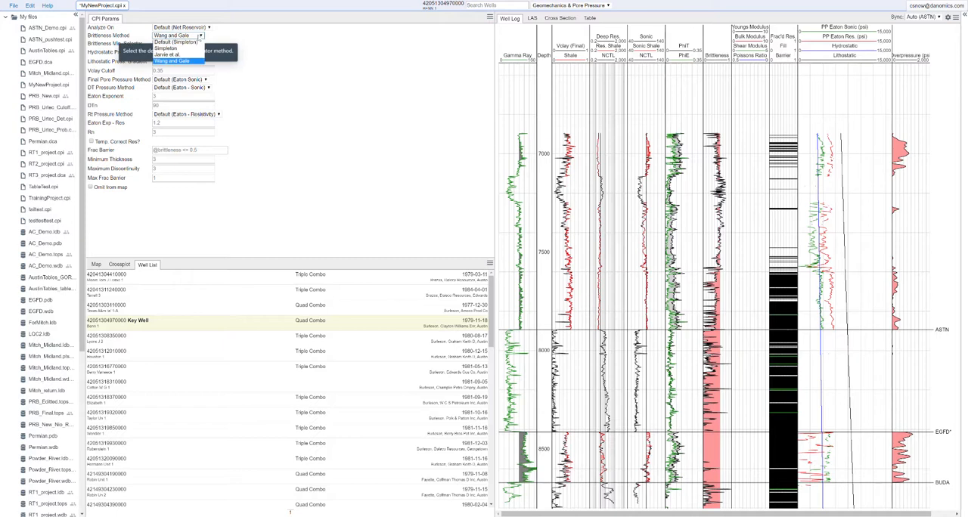
{"action": "left_click", "coordinate": [188, 48]}
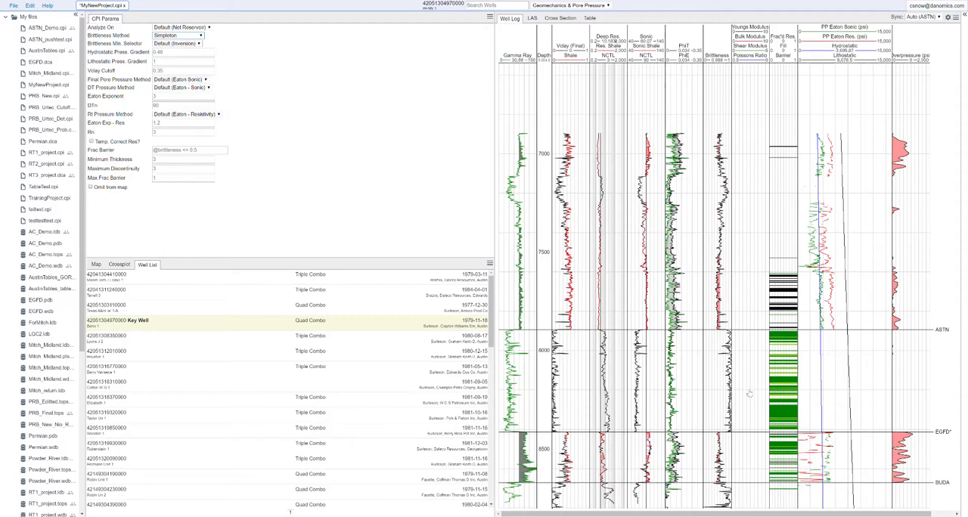
{"action": "left_click", "coordinate": [204, 150]}
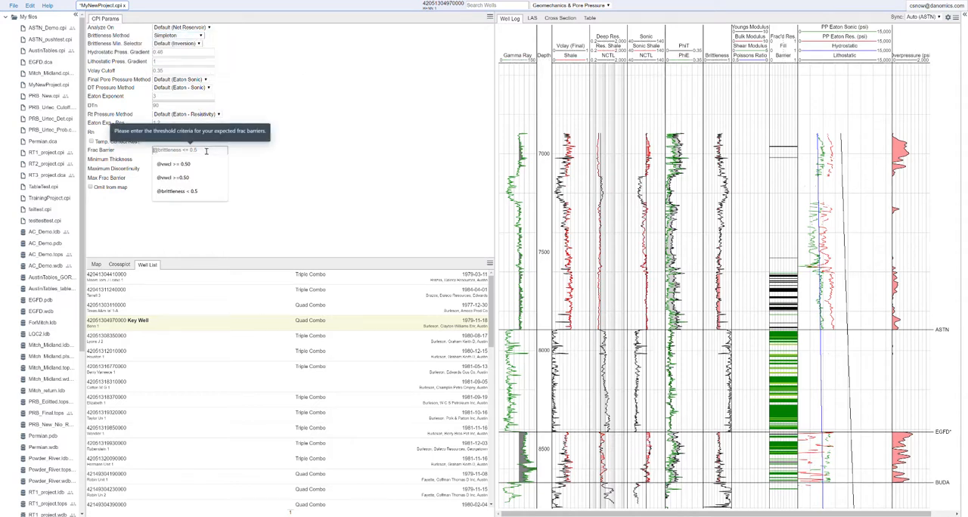
{"action": "type", "text": "@brittleness < 0.5"}
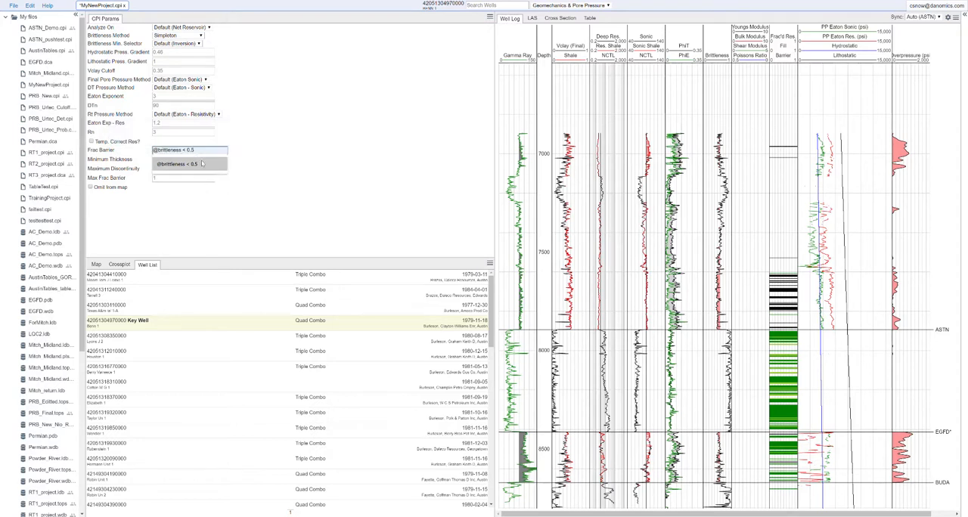
{"action": "left_click", "coordinate": [206, 163]}
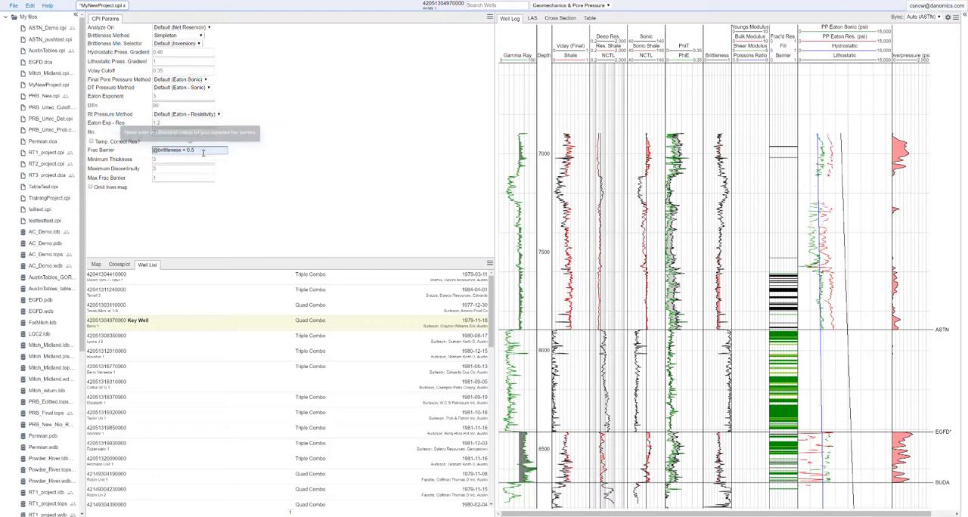
{"action": "key", "text": "BackSpace"}
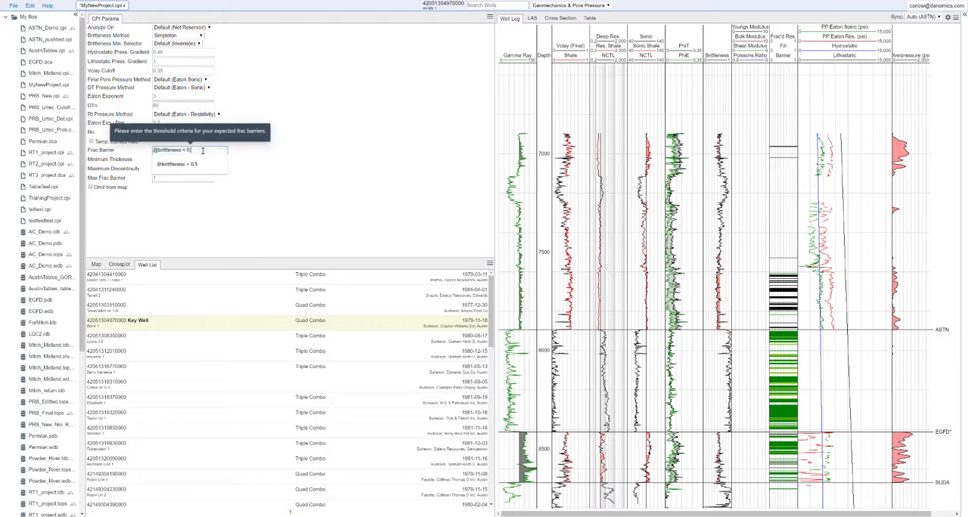
{"action": "type", "text": "4"}
{"action": "left_click", "coordinate": [240, 218]}
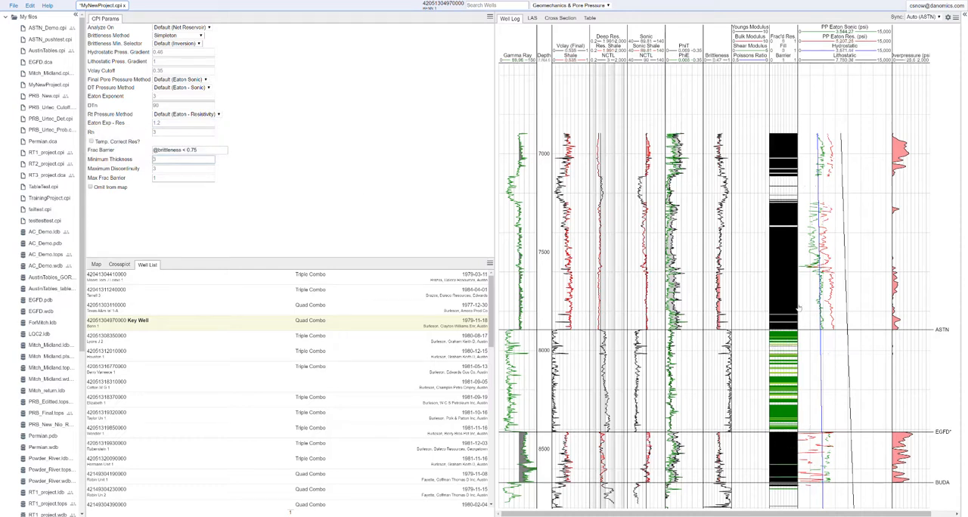
Lower the brittleness cutoff in the frac barrier criterion to 0.5.
{"action": "double_click", "coordinate": [193, 150]}
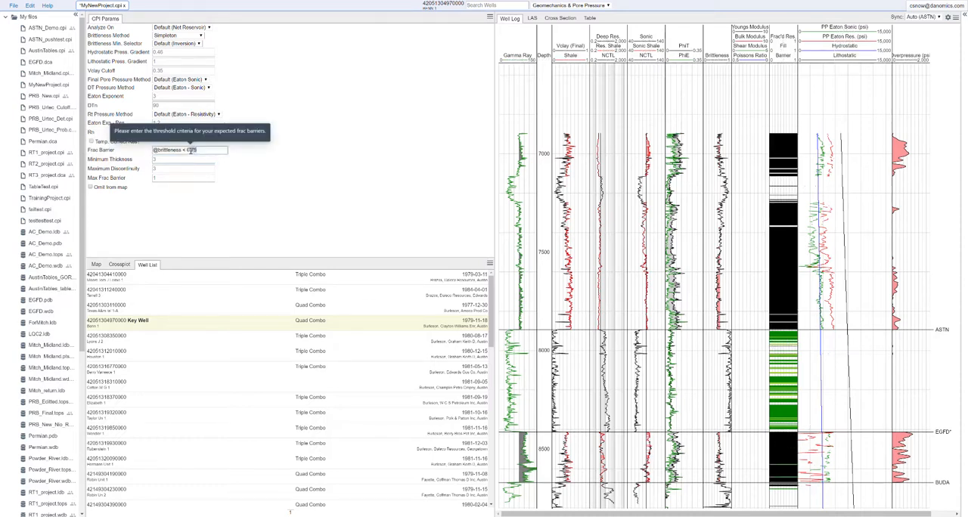
{"action": "type", "text": "0.5"}
{"action": "left_click", "coordinate": [211, 158]}
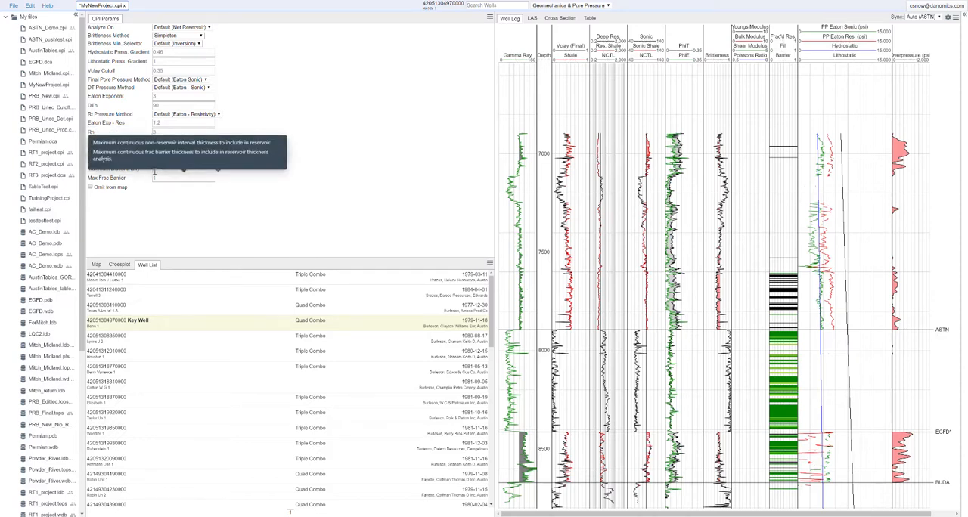
Set the max frac barrier to 15, the minimum thickness to 5 and the maximum discontinuity to 50.
{"action": "scroll", "coordinate": [795, 368], "scroll_direction": "up", "scroll_amount": 5}
{"action": "left_click_drag", "start_coordinate": [784, 364], "coordinate": [779, 229]}
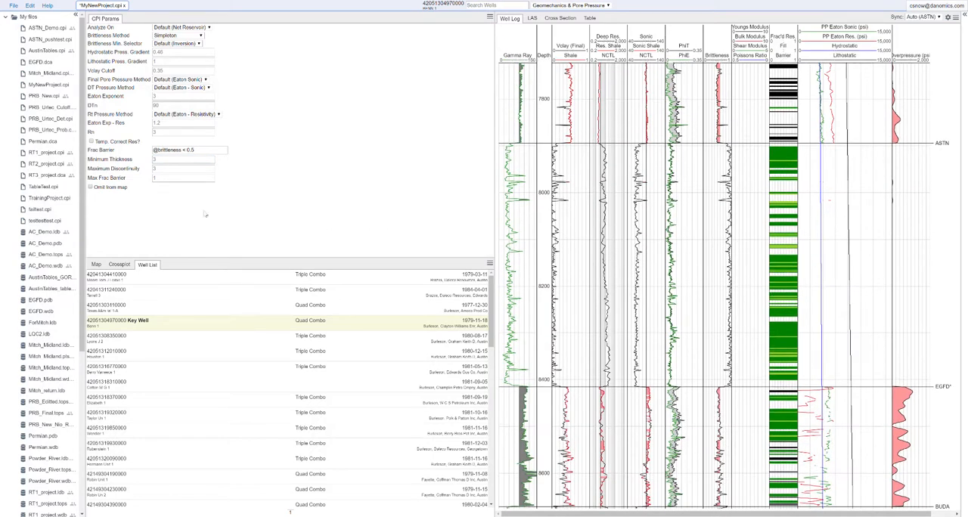
{"action": "scroll", "coordinate": [787, 103], "scroll_direction": "up", "scroll_amount": 2}
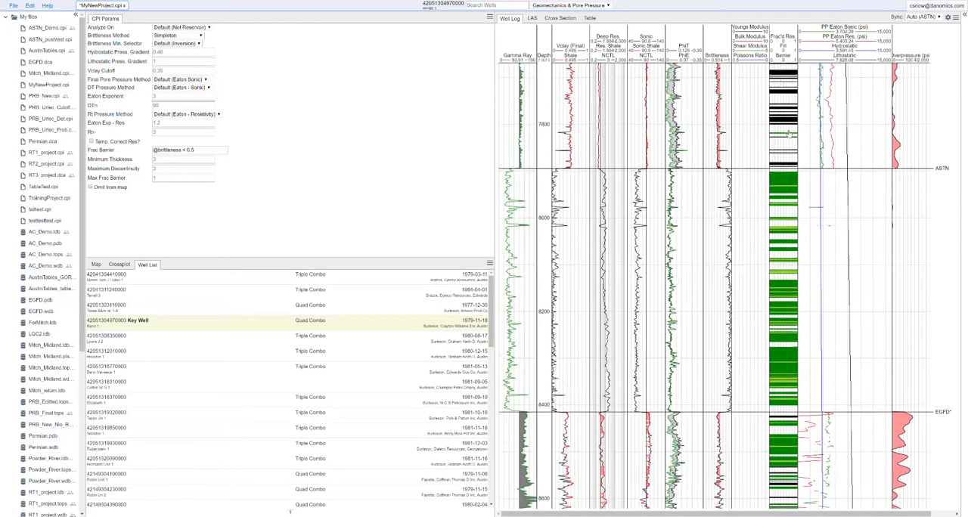
{"action": "left_click", "coordinate": [168, 179]}
{"action": "type", "text": "15"}
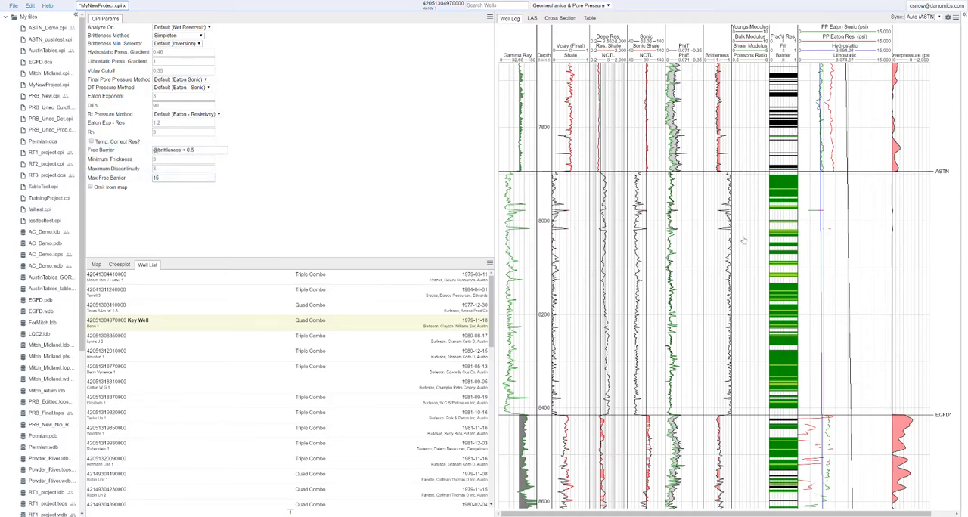
{"action": "scroll", "coordinate": [835, 243], "scroll_direction": "up", "scroll_amount": 3}
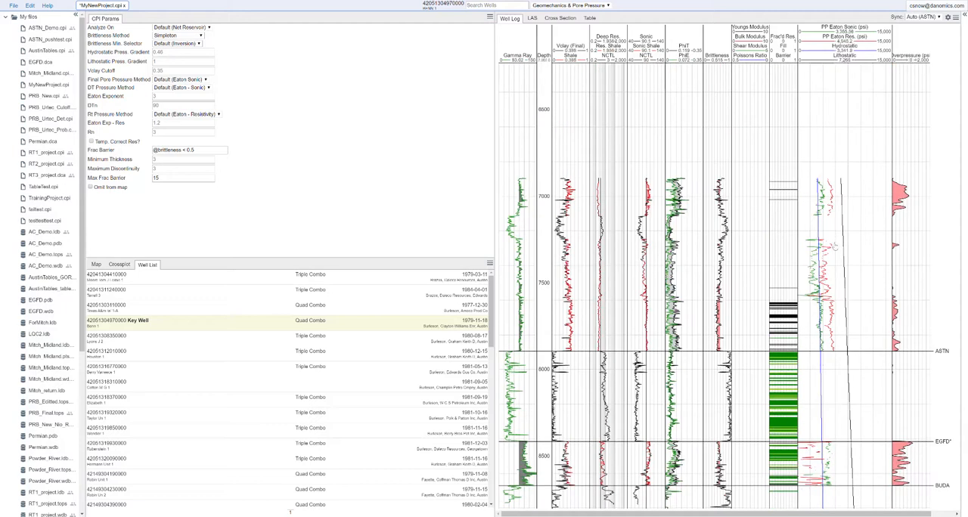
{"action": "scroll", "coordinate": [782, 225], "scroll_direction": "down", "scroll_amount": 3}
{"action": "left_click_drag", "start_coordinate": [781, 225], "coordinate": [782, 213]}
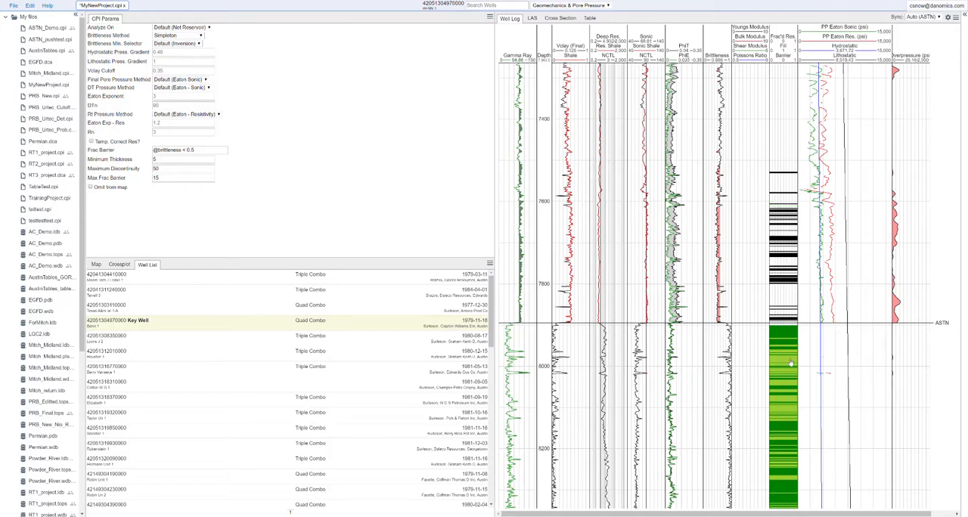
Examine the frac'd reservoir fill and barrier flags along the well log from above ASTN down to below BUDA.
{"action": "scroll", "coordinate": [791, 363], "scroll_direction": "down", "scroll_amount": 2}
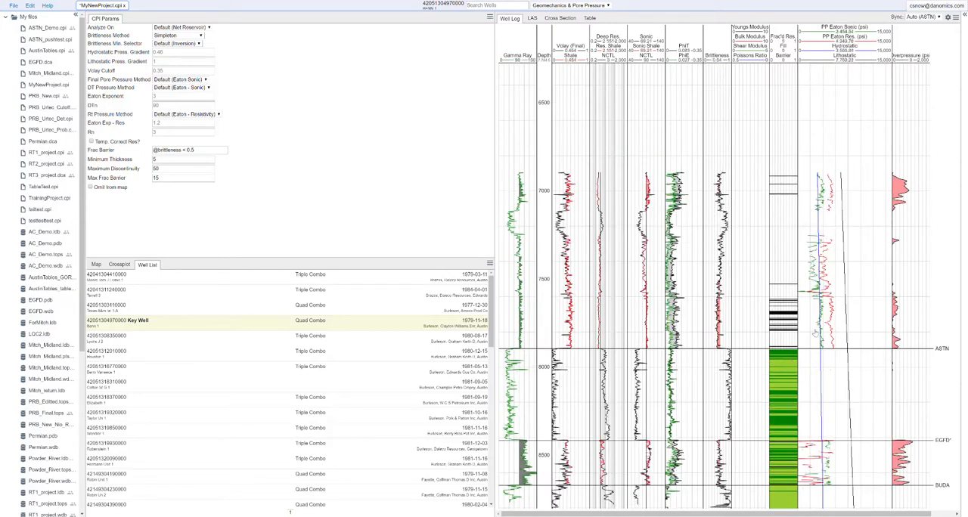
{"action": "scroll", "coordinate": [817, 404], "scroll_direction": "up", "scroll_amount": 2}
{"action": "left_click_drag", "start_coordinate": [813, 424], "coordinate": [822, 248]}
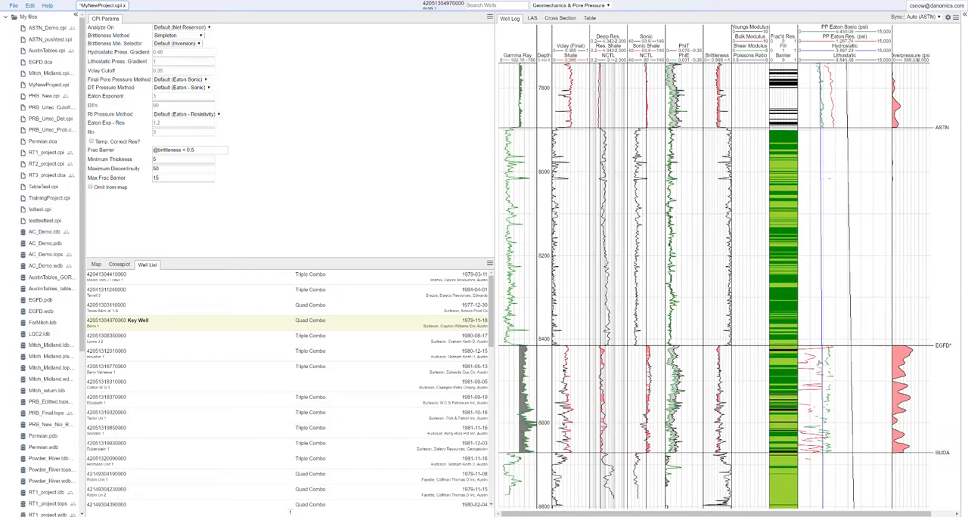
{"action": "scroll", "coordinate": [820, 365], "scroll_direction": "up", "scroll_amount": 2}
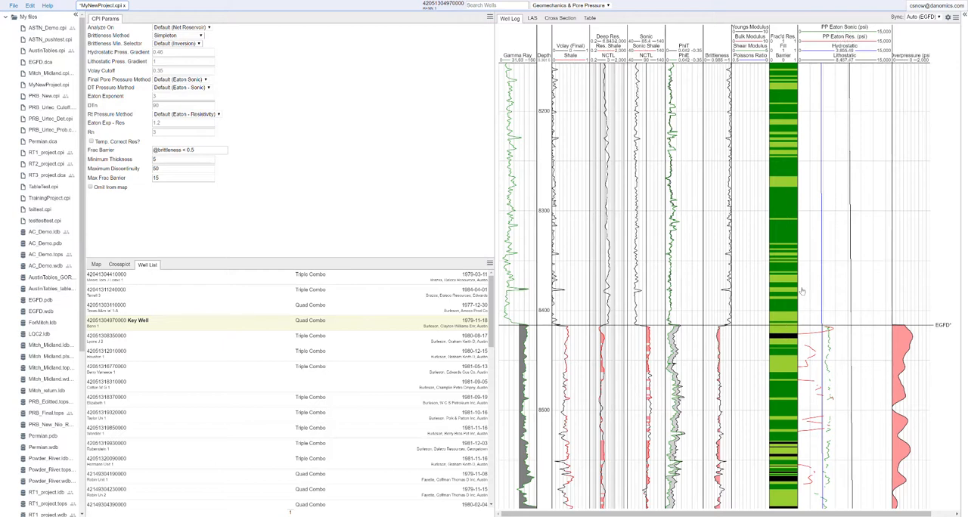
{"action": "scroll", "coordinate": [827, 240], "scroll_direction": "down", "scroll_amount": 1}
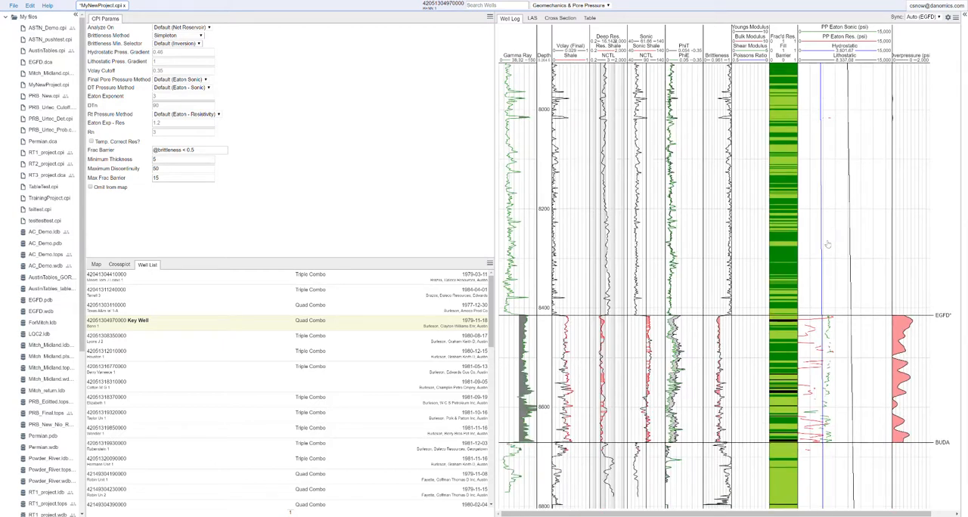
{"action": "scroll", "coordinate": [828, 247], "scroll_direction": "down", "scroll_amount": 1}
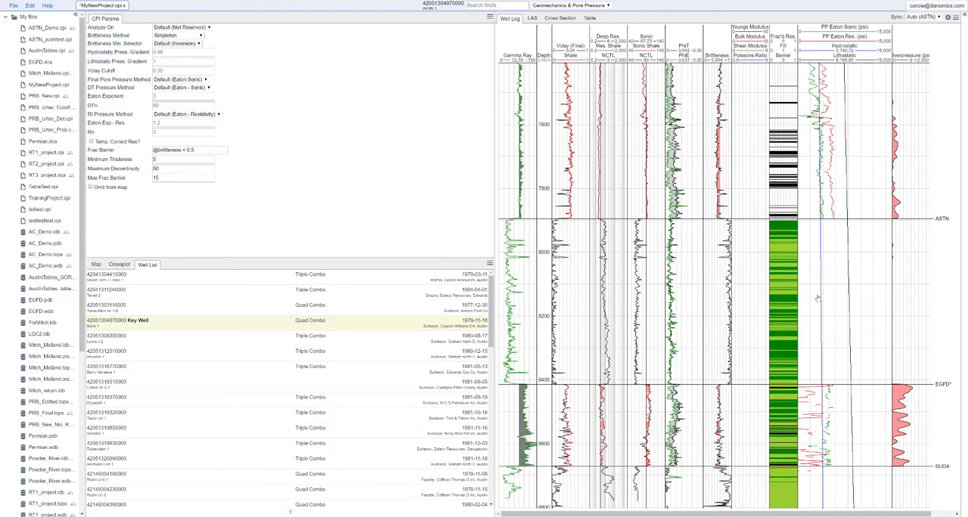
{"action": "scroll", "coordinate": [820, 299], "scroll_direction": "down", "scroll_amount": 3}
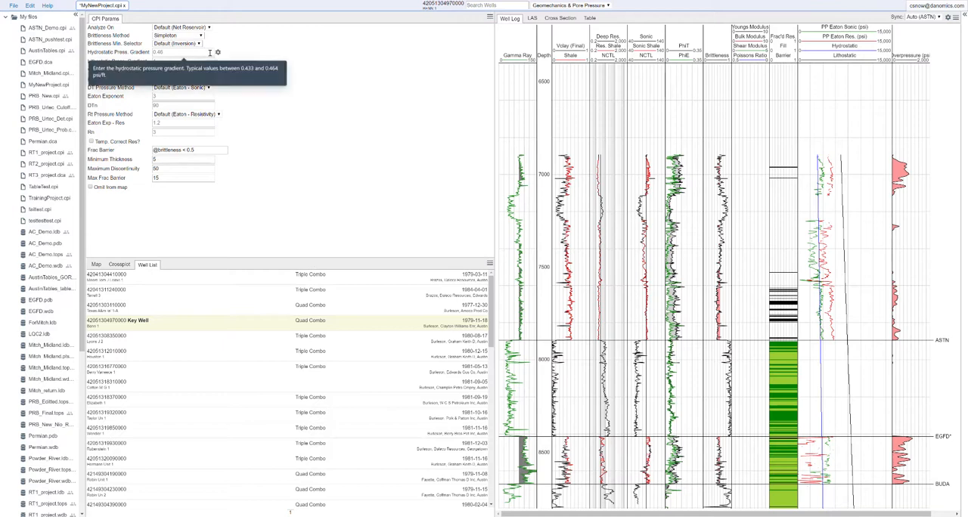
{"action": "left_click", "coordinate": [201, 79]}
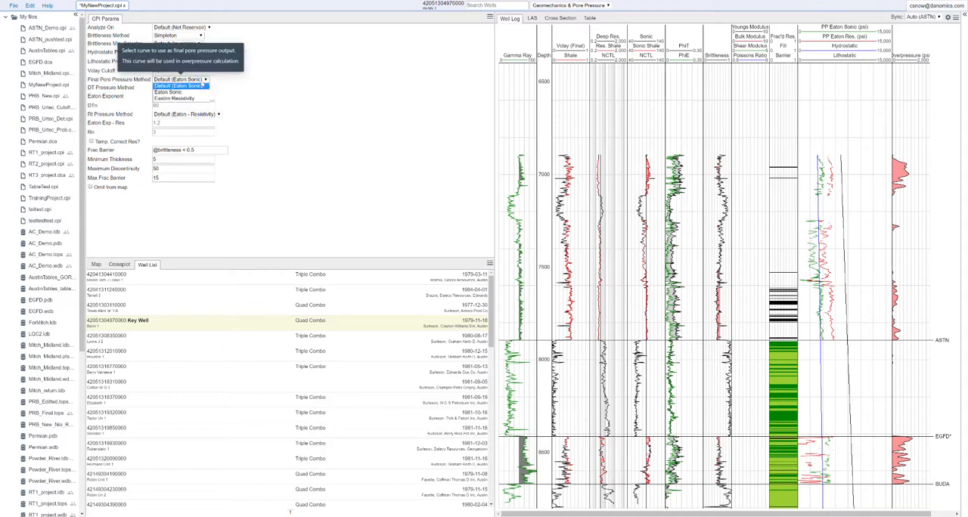
{"action": "left_click", "coordinate": [223, 84]}
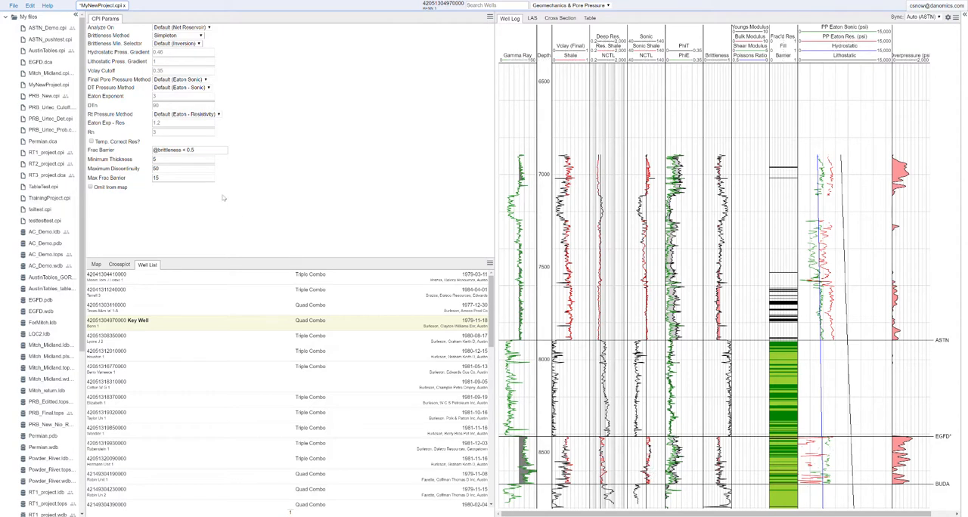
Set the normal sonic transit time DTn to 85 and raise it to 95 to compare the overpressure response.
{"action": "left_click", "coordinate": [163, 105]}
{"action": "type", "text": "85"}
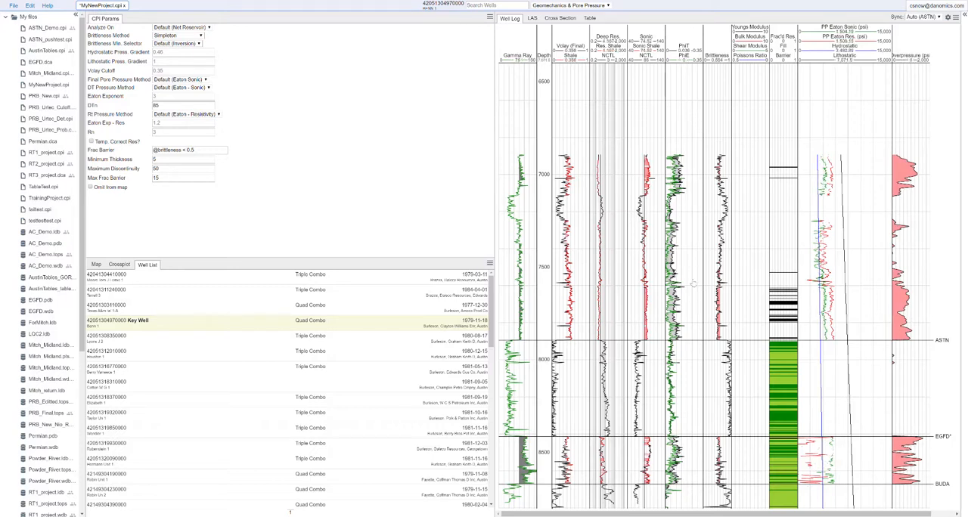
{"action": "left_click_drag", "start_coordinate": [165, 106], "coordinate": [151, 110]}
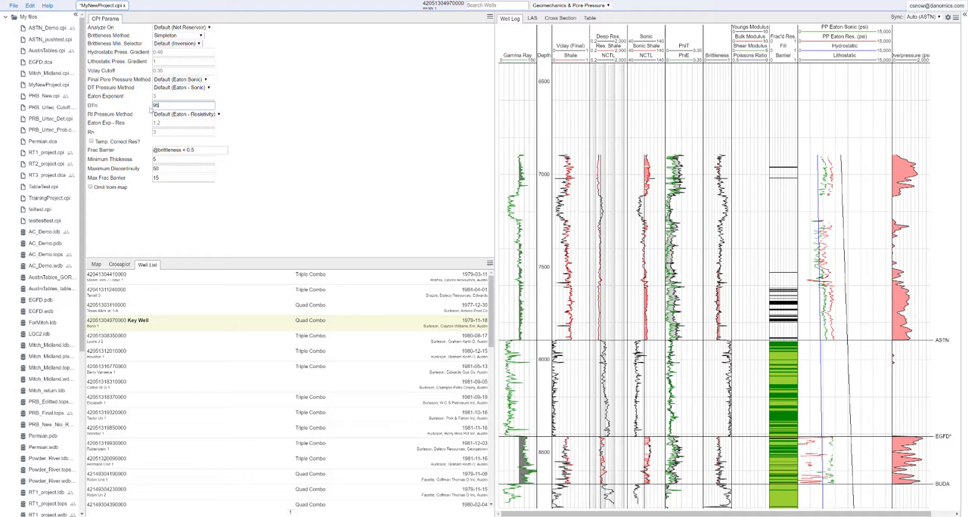
Try an Eaton exponent of 5 for the sonic pore pressure and restore the default exponent of 3.
{"action": "left_click", "coordinate": [164, 96]}
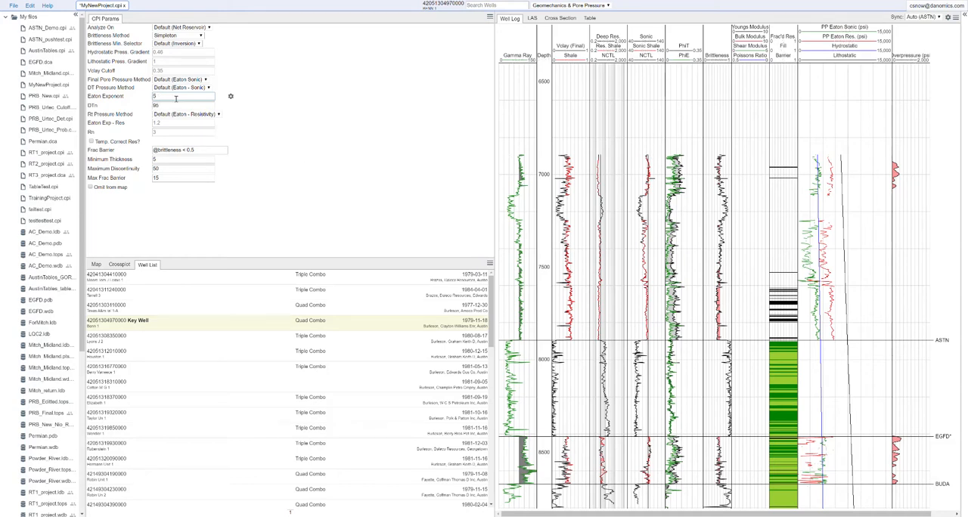
{"action": "key", "text": "Tab"}
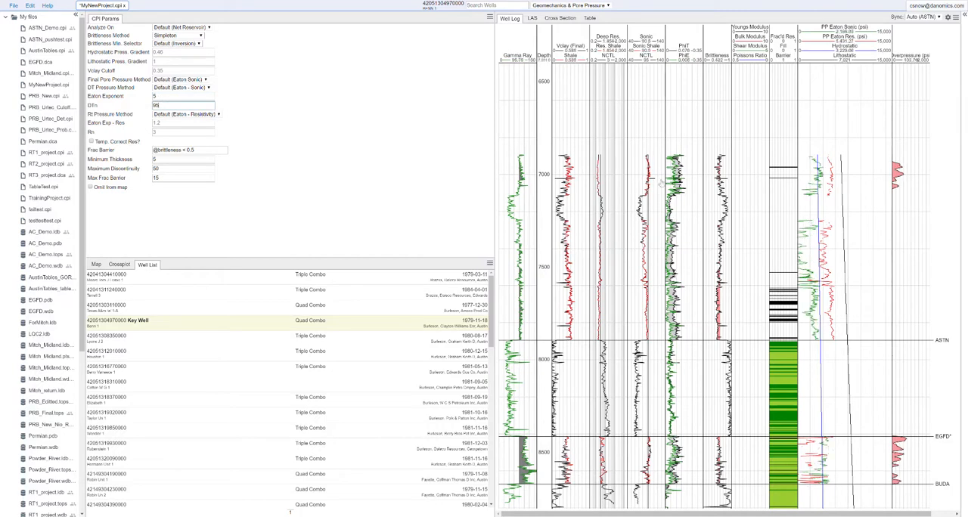
{"action": "left_click", "coordinate": [171, 97]}
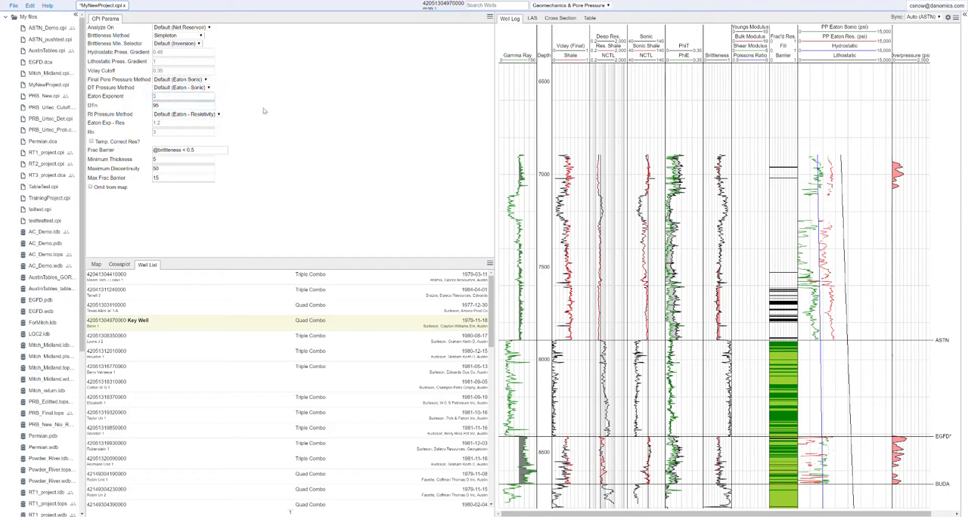
Change the DT pressure method to Mod. Eaton - Sonic and set the DT NCTL b-exponent to -5.
{"action": "left_click", "coordinate": [204, 88]}
{"action": "left_click", "coordinate": [195, 107]}
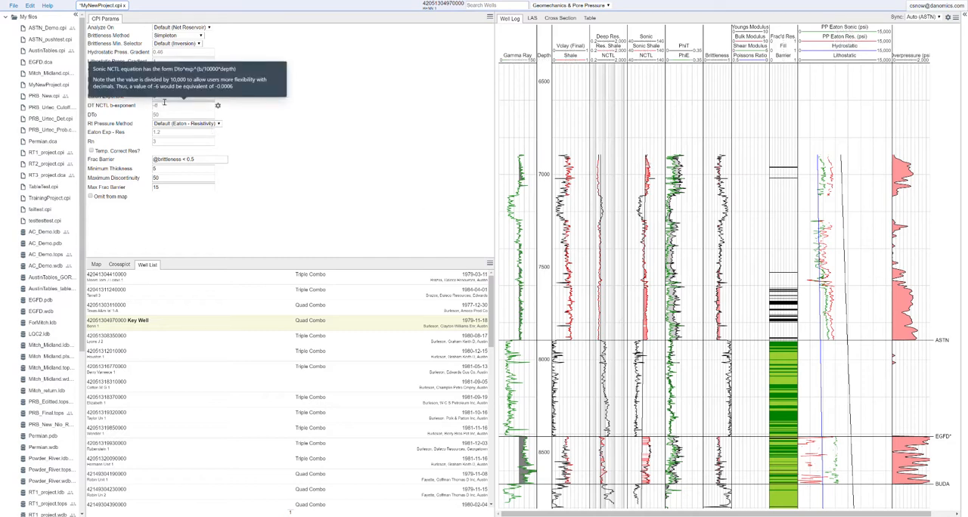
{"action": "left_click", "coordinate": [168, 107]}
{"action": "left_click", "coordinate": [168, 115]}
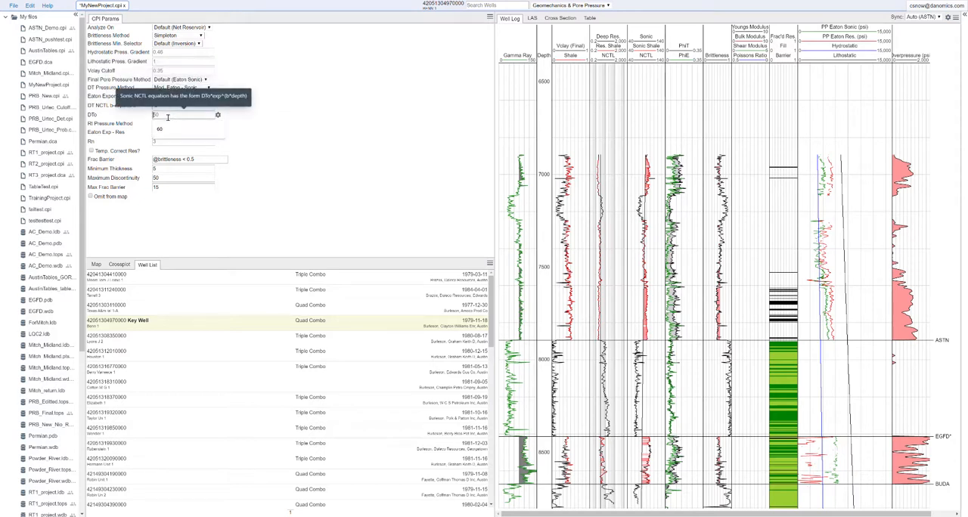
{"action": "left_click", "coordinate": [380, 168]}
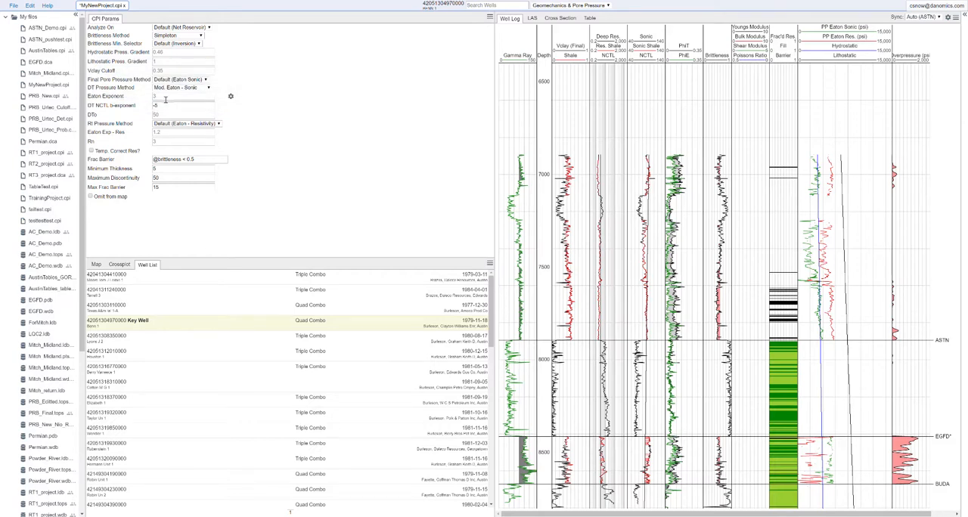
{"action": "double_click", "coordinate": [46, 96]}
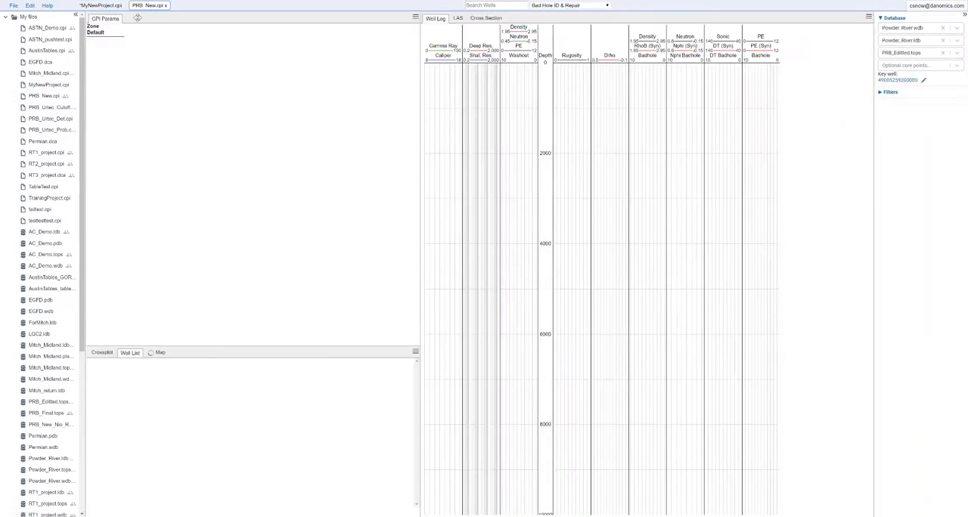
{"action": "left_click", "coordinate": [164, 5]}
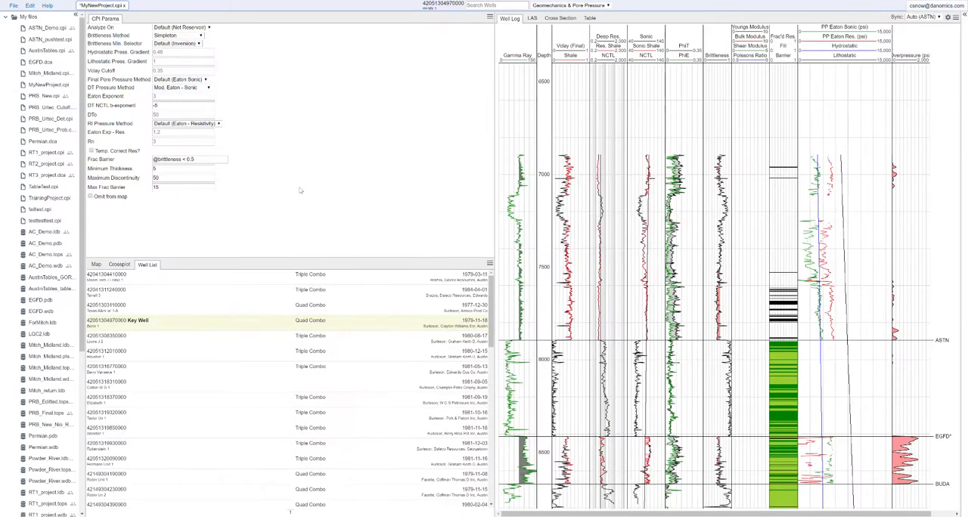
Try an Eaton exponent of 1.5 with the modified Eaton sonic method and clear it back to the default.
{"action": "left_click", "coordinate": [168, 97]}
{"action": "left_click", "coordinate": [172, 115]}
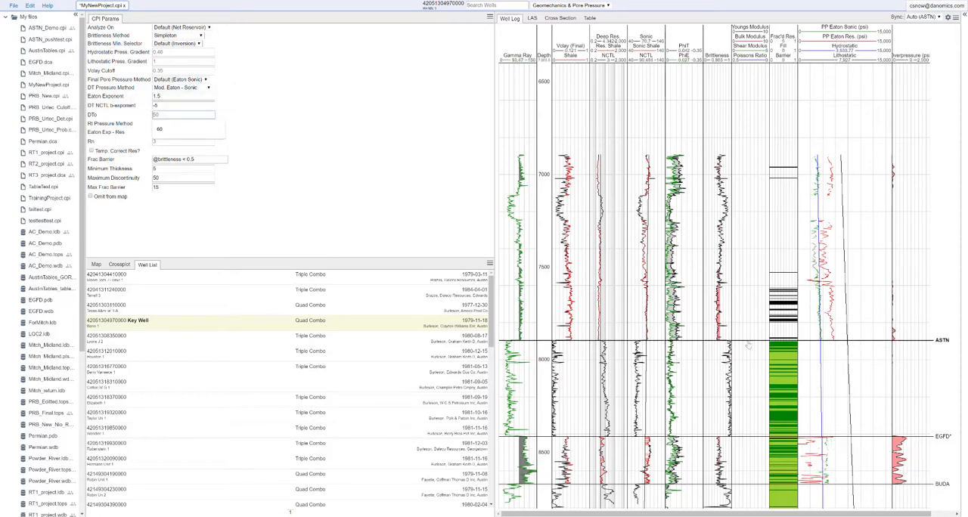
{"action": "left_click", "coordinate": [157, 99]}
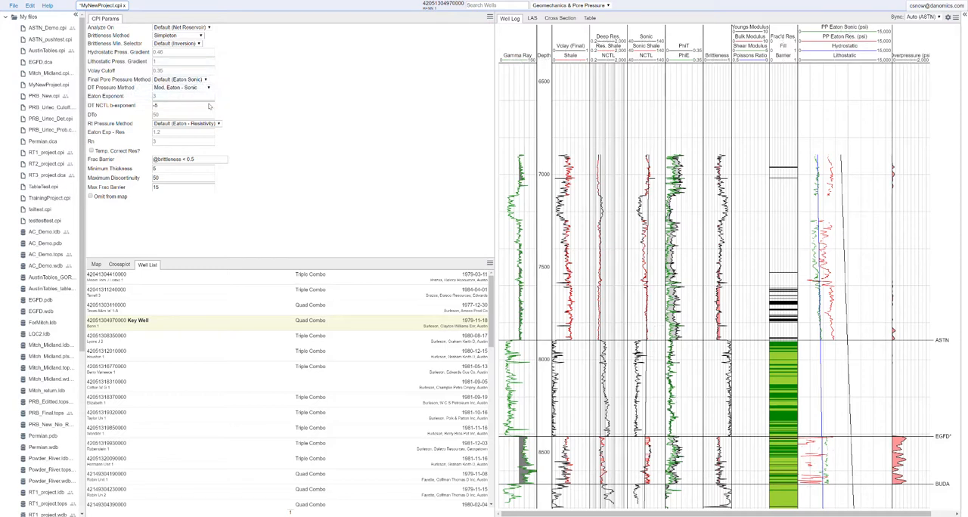
Test DTo values of 40 and 60 in the sonic normal compaction trend.
{"action": "left_click", "coordinate": [163, 115]}
{"action": "type", "text": "40"}
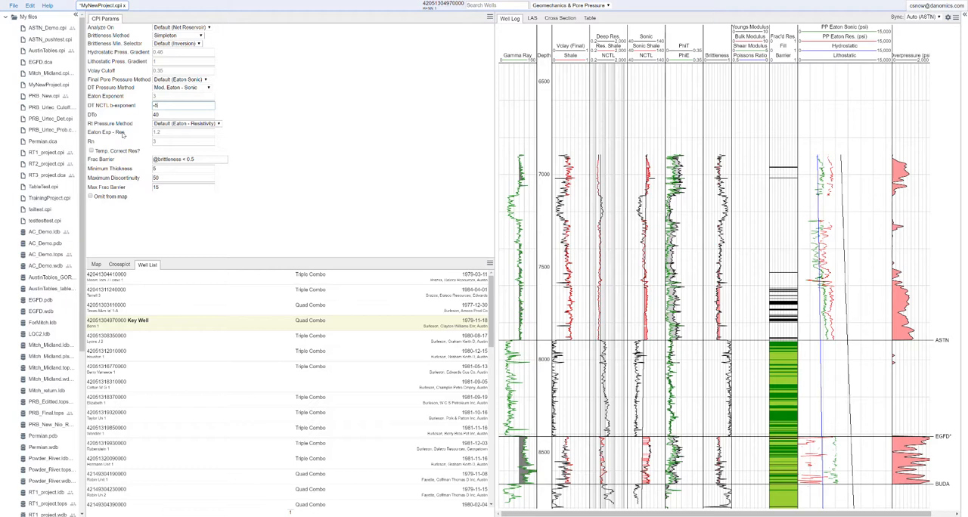
{"action": "left_click_drag", "start_coordinate": [160, 115], "coordinate": [146, 116]}
{"action": "type", "text": "60"}
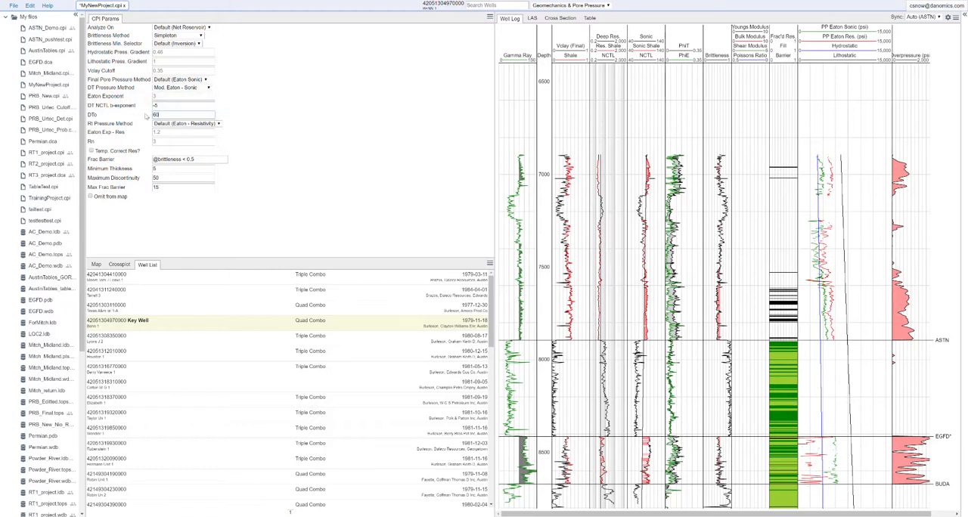
{"action": "left_click", "coordinate": [172, 106]}
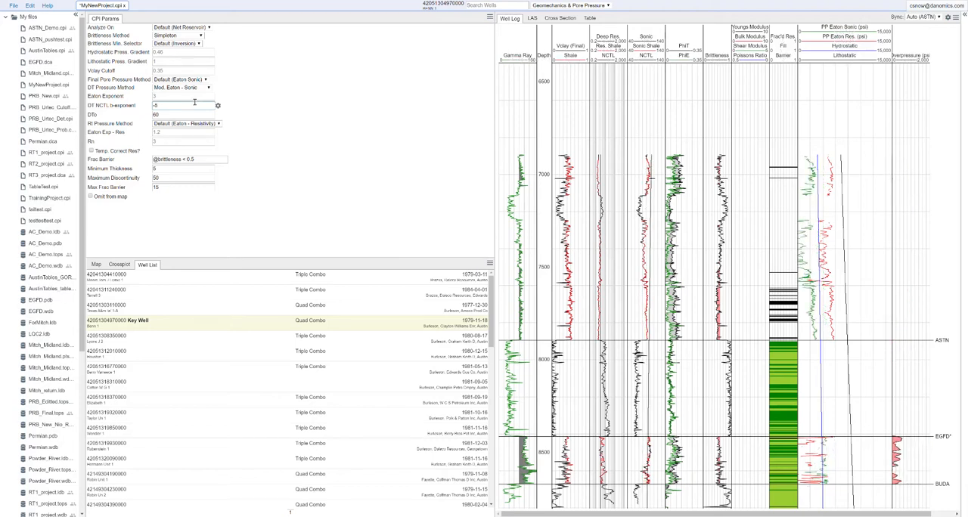
Try -6 as the DT NCTL b-exponent and adjust it to -5.5.
{"action": "left_click_drag", "start_coordinate": [167, 104], "coordinate": [155, 106]}
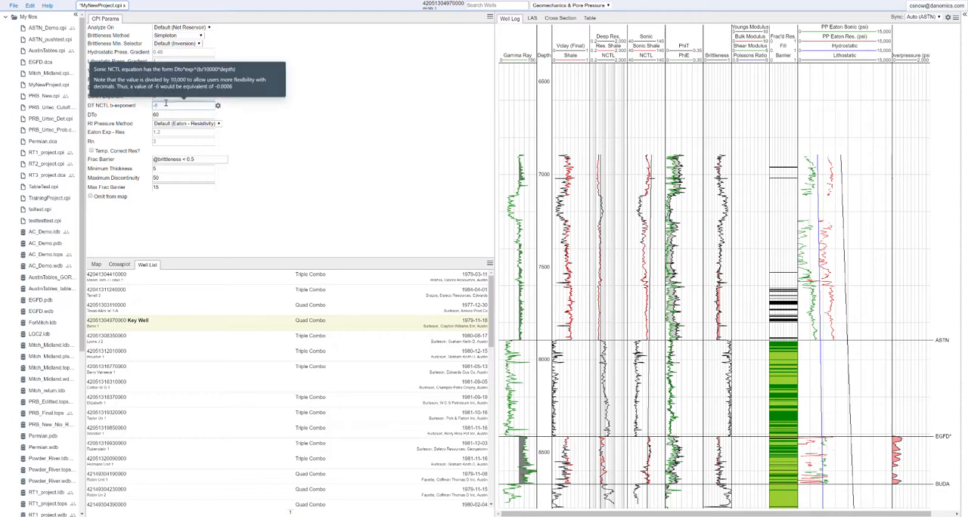
{"action": "type", "text": "-6"}
{"action": "key", "text": "Return"}
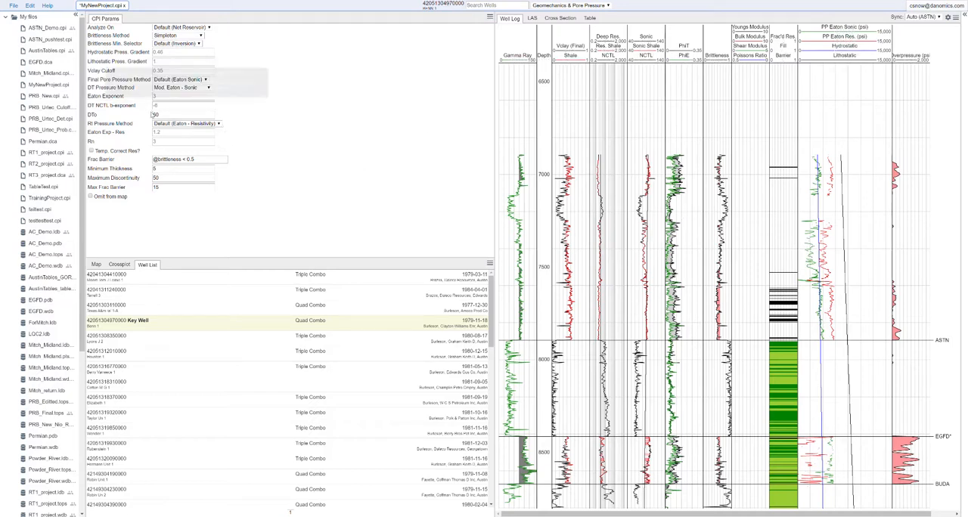
{"action": "left_click", "coordinate": [153, 106]}
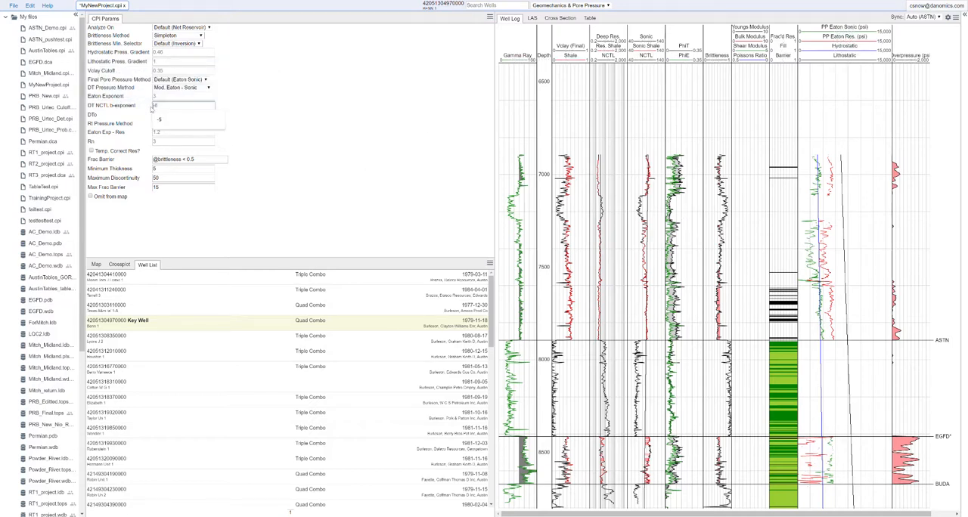
{"action": "type", "text": ".5"}
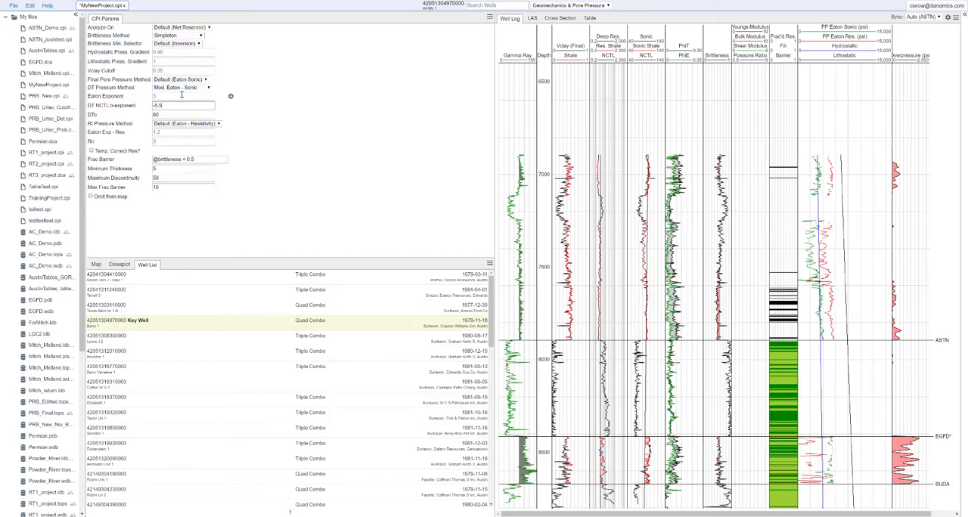
{"action": "left_click", "coordinate": [180, 97]}
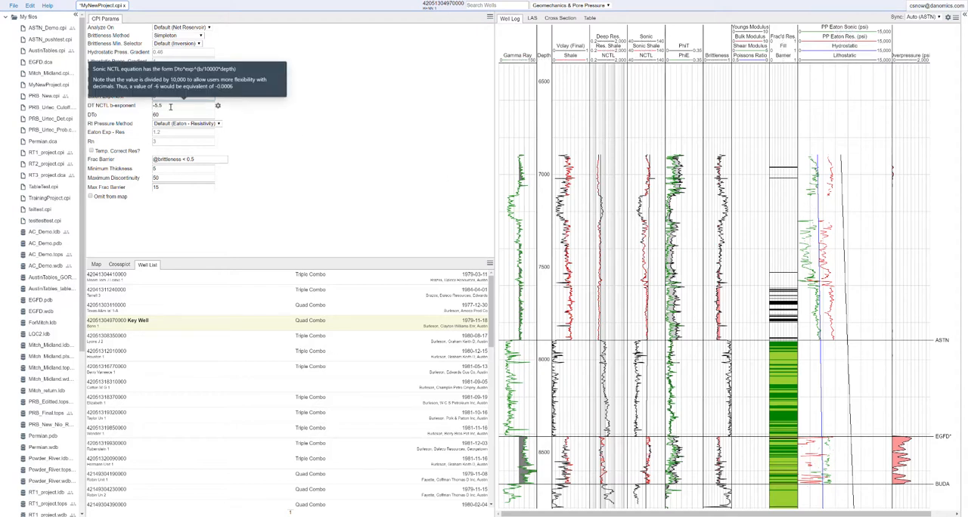
Set DTo to 55 for the sonic trend and Rn to 2 for the resistivity pore pressure method.
{"action": "double_click", "coordinate": [152, 114]}
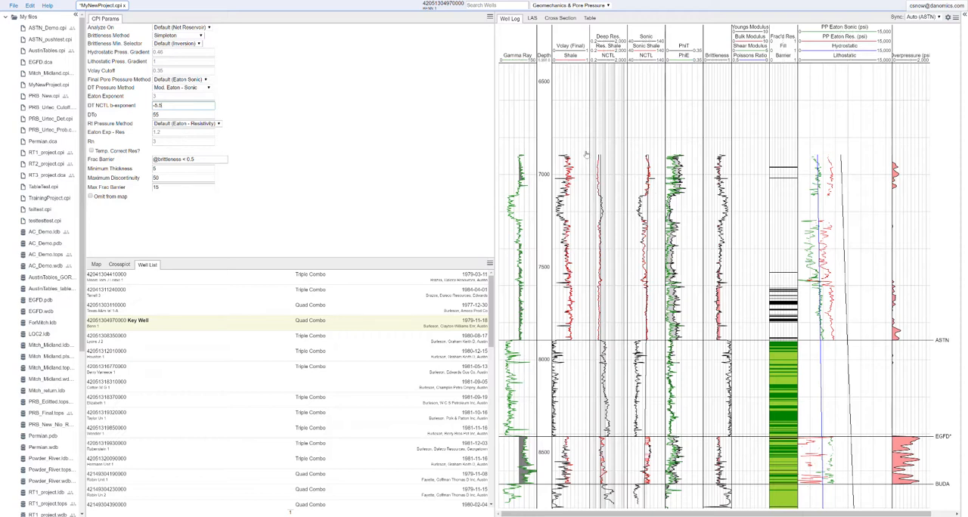
{"action": "left_click", "coordinate": [160, 141]}
{"action": "type", "text": "2"}
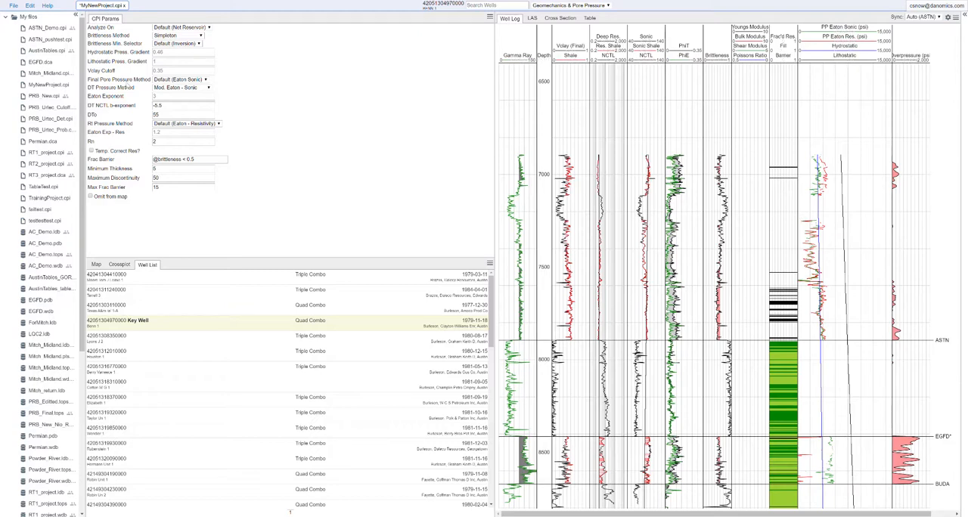
Switch the final pore pressure method to Easton Resistivity to compare the overpressure, and set it to Eaton Sonic.
{"action": "left_click", "coordinate": [180, 80]}
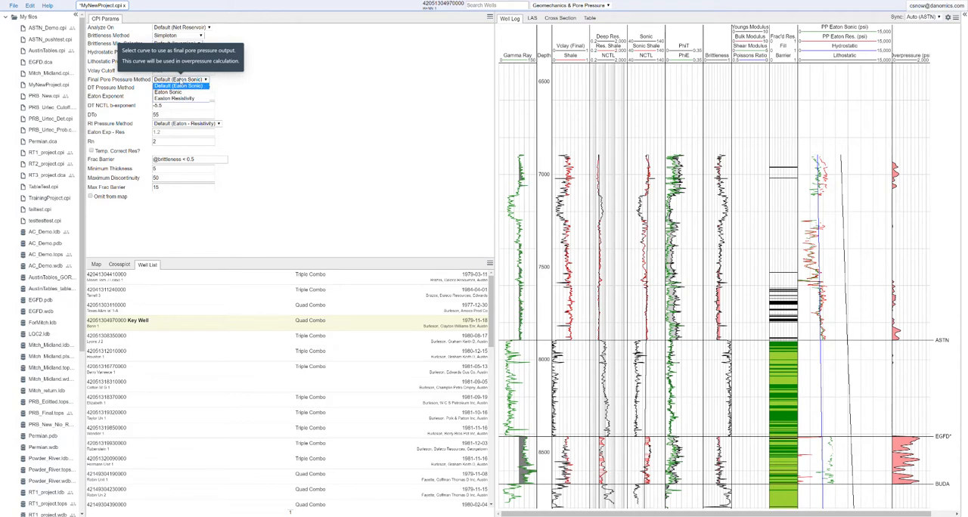
{"action": "left_click", "coordinate": [179, 98]}
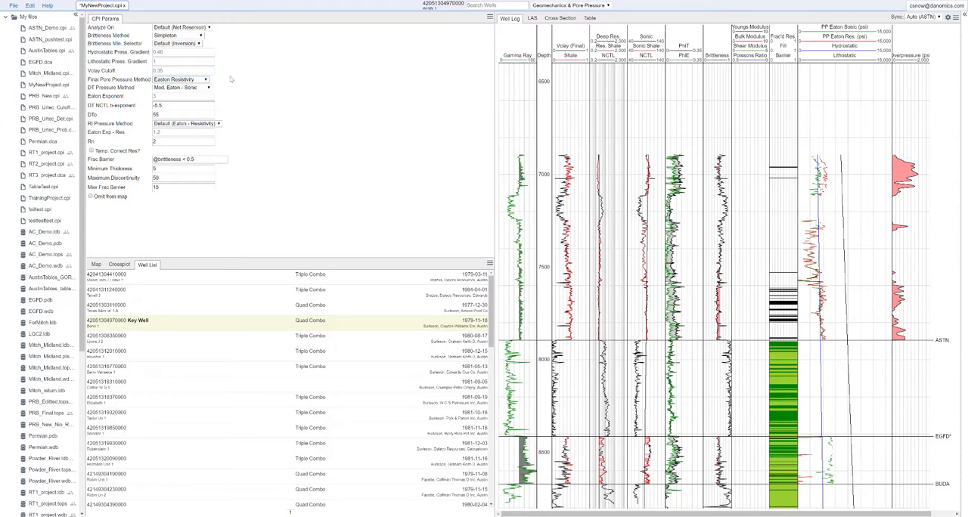
{"action": "left_click", "coordinate": [200, 79]}
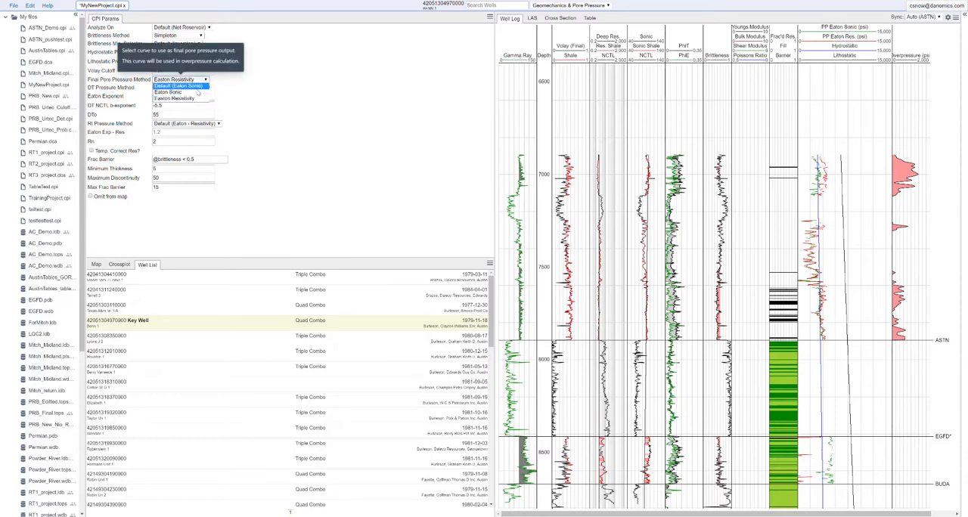
{"action": "left_click", "coordinate": [197, 93]}
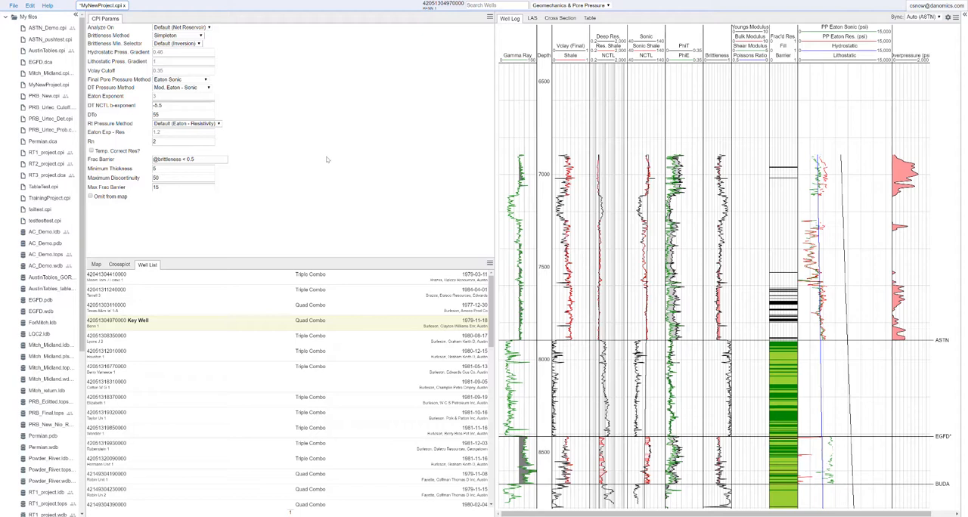